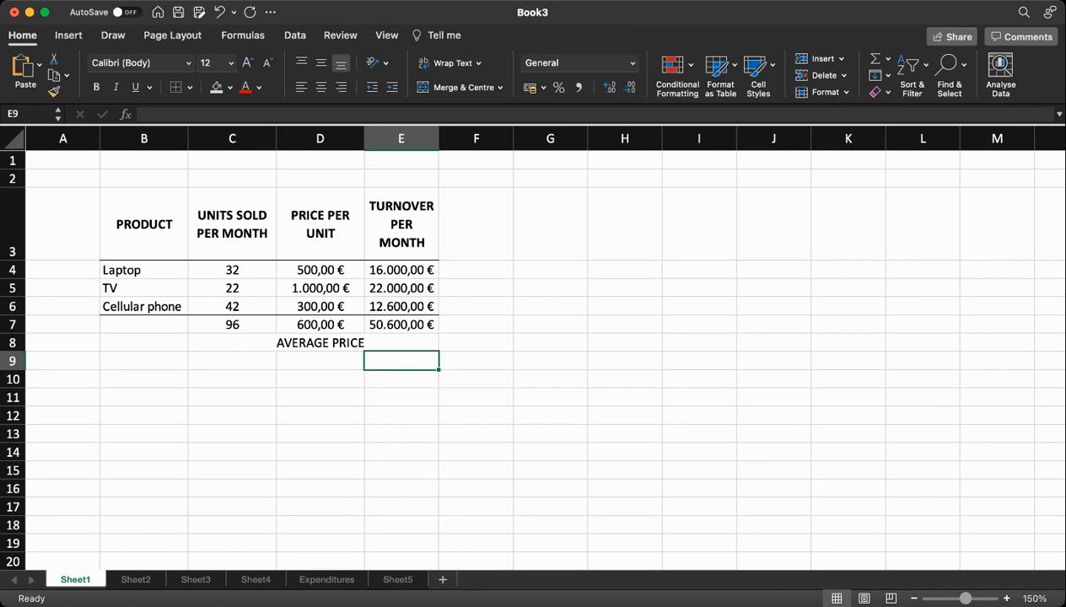
Step: Inspect the formulas behind the totals in E7 and C7 and the average price in D7
{"action": "left_click", "coordinate": [550, 416]}
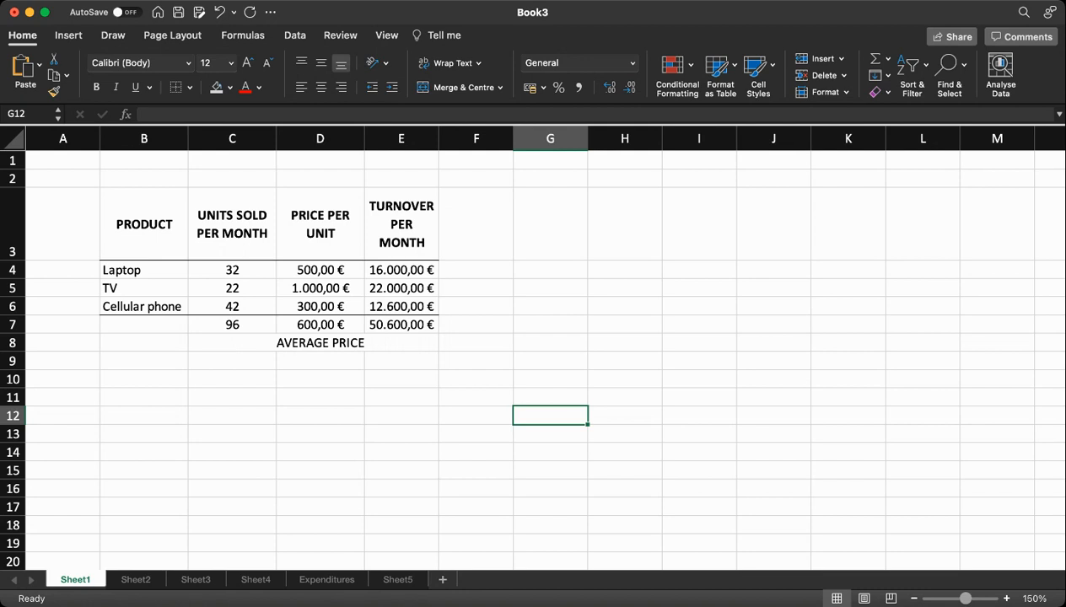
{"action": "left_click", "coordinate": [402, 324]}
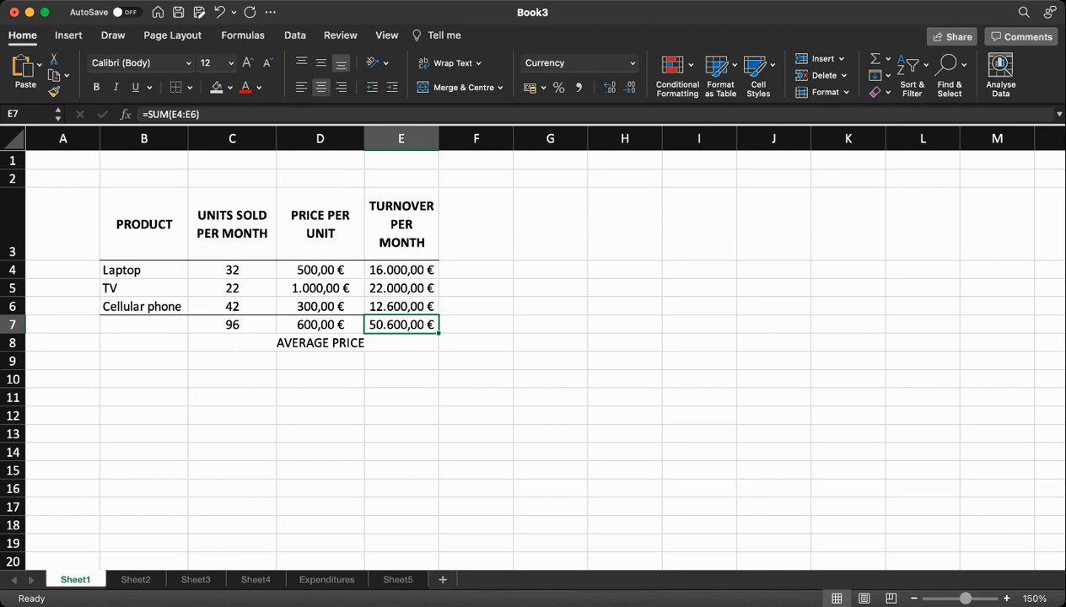
{"action": "left_click", "coordinate": [320, 343]}
{"action": "left_click", "coordinate": [320, 325]}
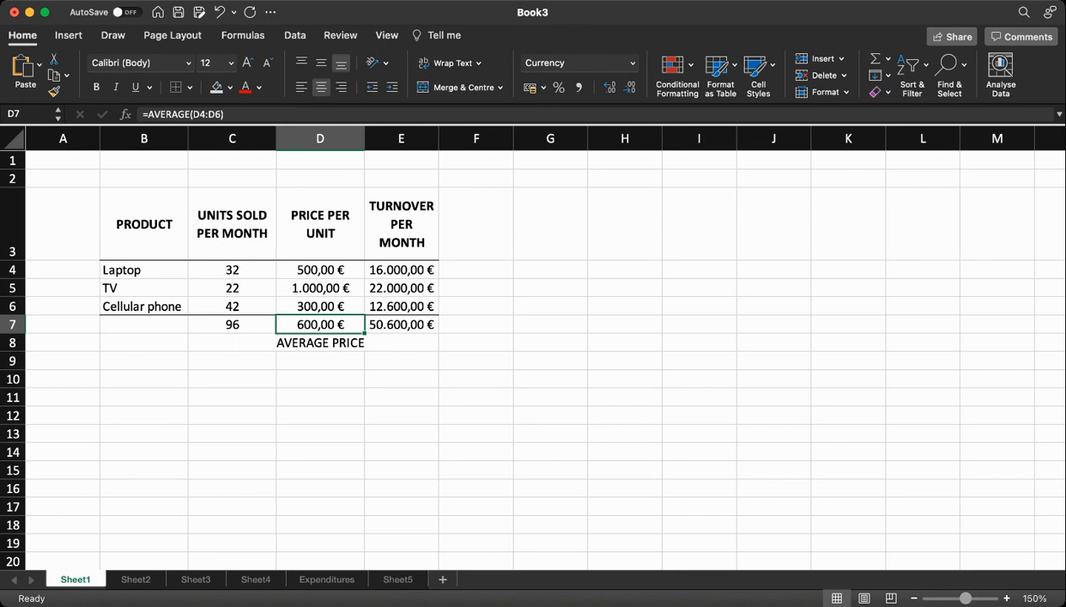
{"action": "left_click", "coordinate": [232, 324]}
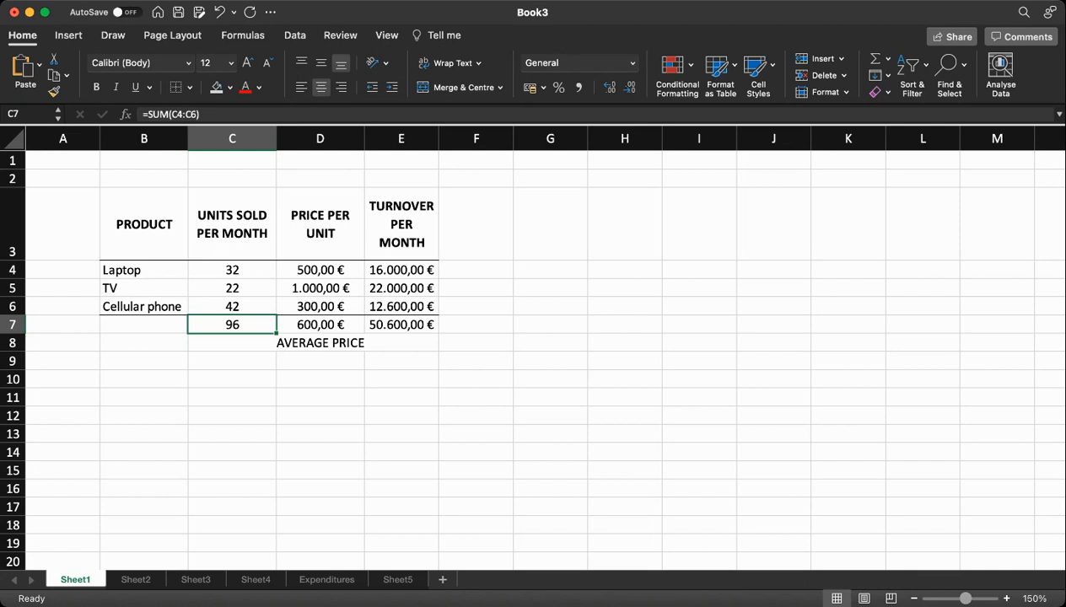
Step: Find the SUMPRODUCT function in the Formula Builder and insert it into cell E8
{"action": "left_click", "coordinate": [400, 343]}
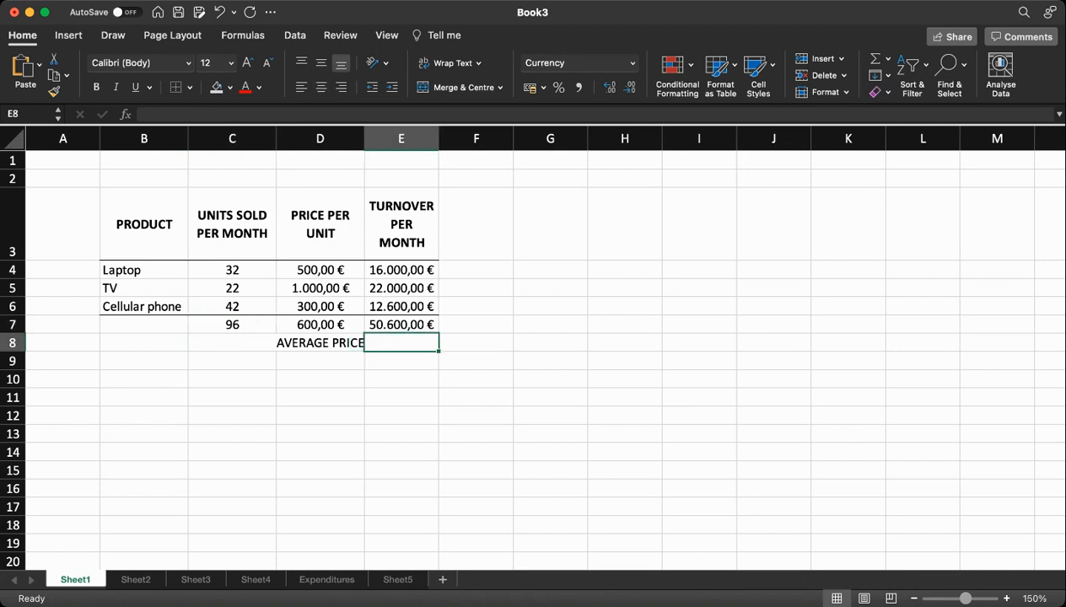
{"action": "left_click", "coordinate": [125, 116]}
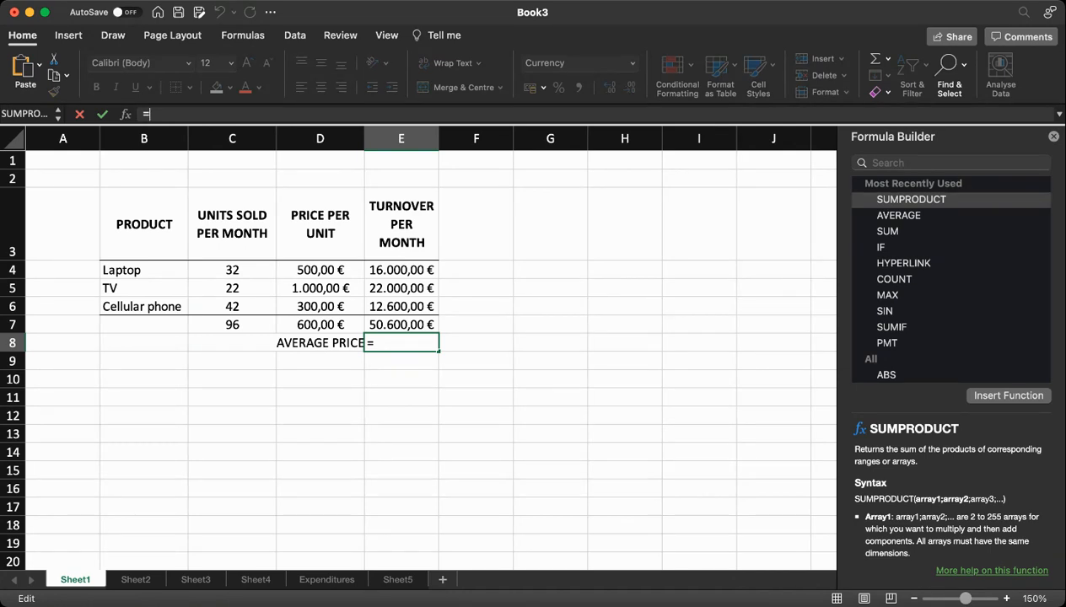
{"action": "left_click", "coordinate": [950, 163]}
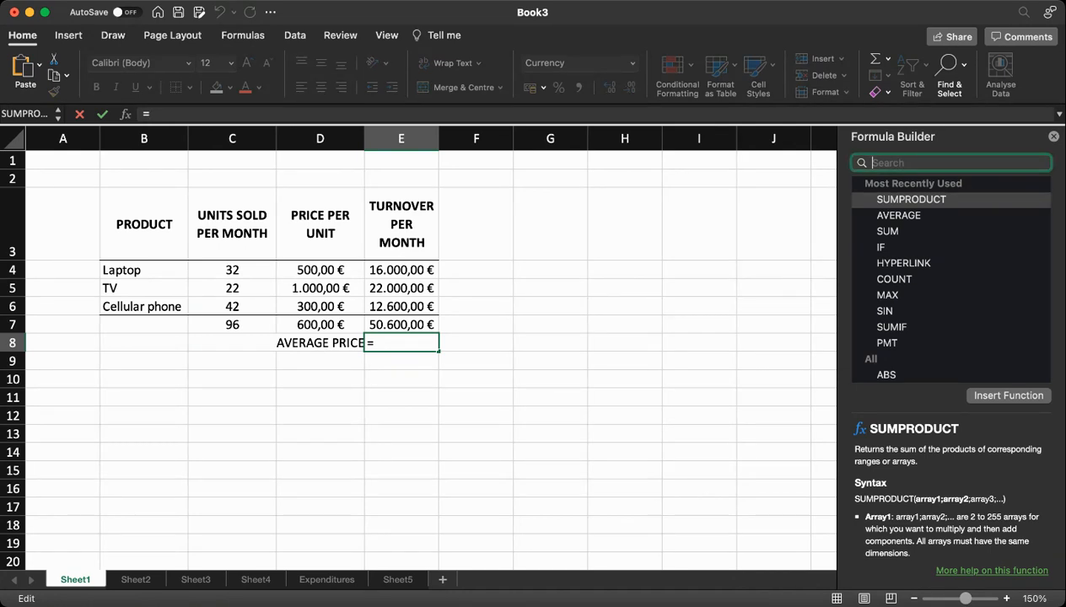
{"action": "type", "text": "SUMPROD"}
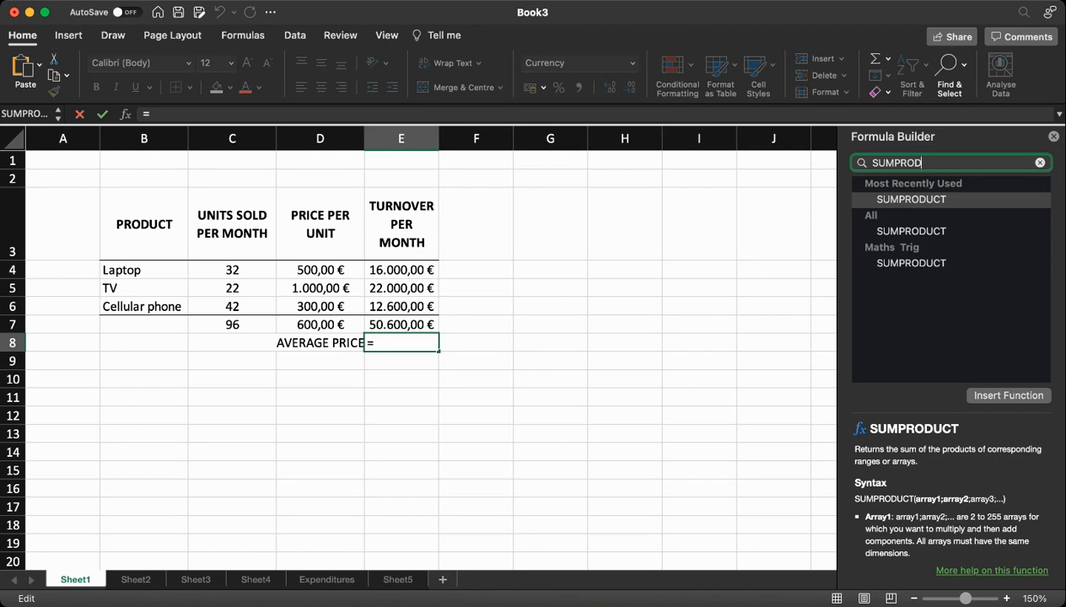
{"action": "key", "text": "Down"}
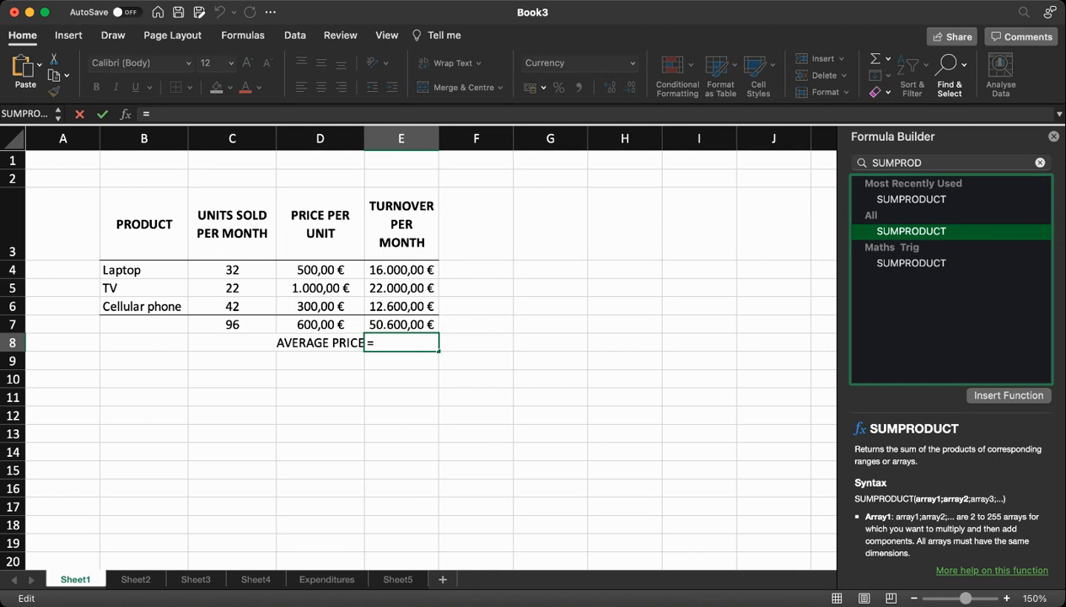
{"action": "key", "text": "Return"}
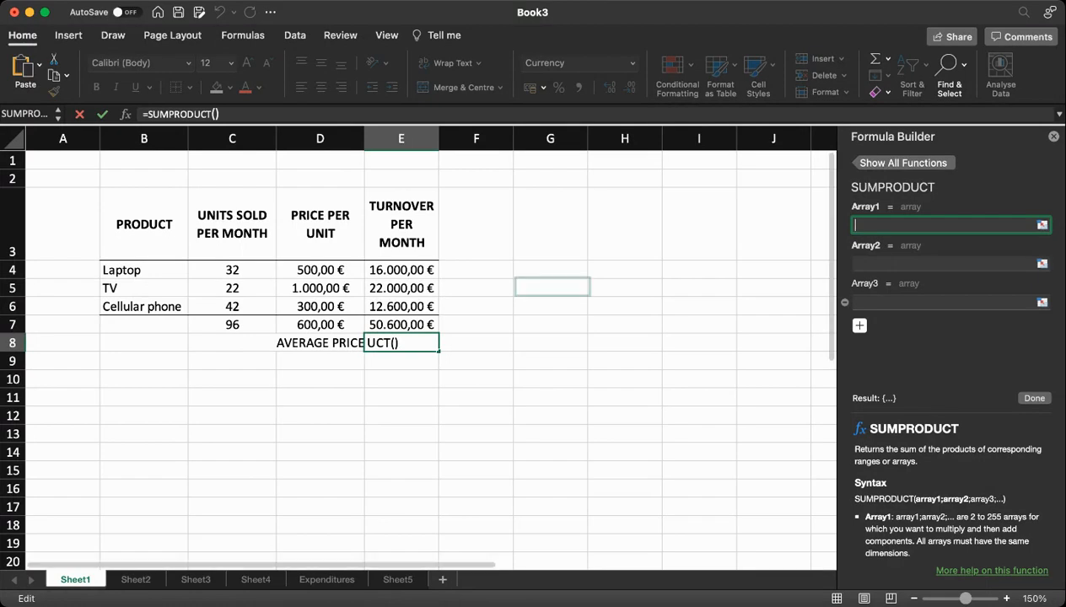
Step: Set the SUMPRODUCT arrays to C4:C6 and D4:D6 and enter the formula in E8
{"action": "left_click", "coordinate": [232, 270]}
{"action": "left_click_drag", "start_coordinate": [232, 270], "coordinate": [232, 306]}
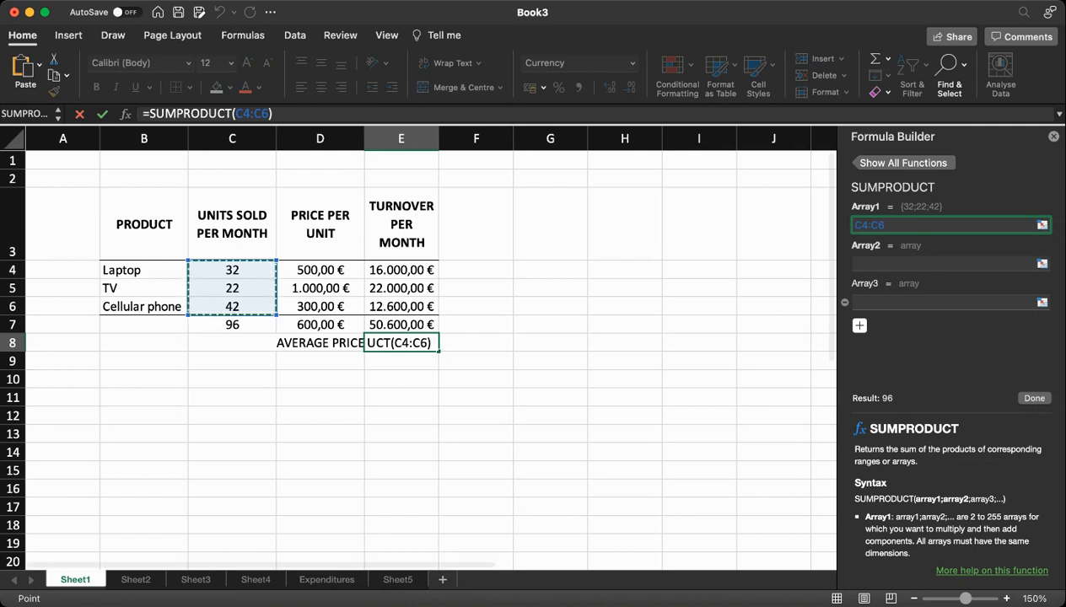
{"action": "left_click", "coordinate": [910, 263]}
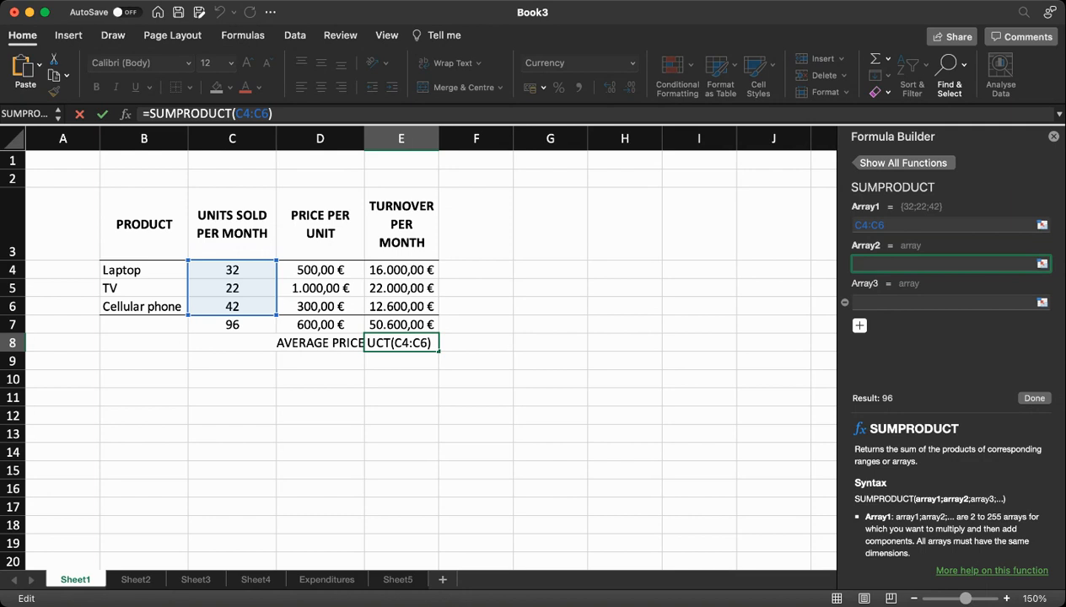
{"action": "left_click_drag", "start_coordinate": [285, 268], "coordinate": [285, 307]}
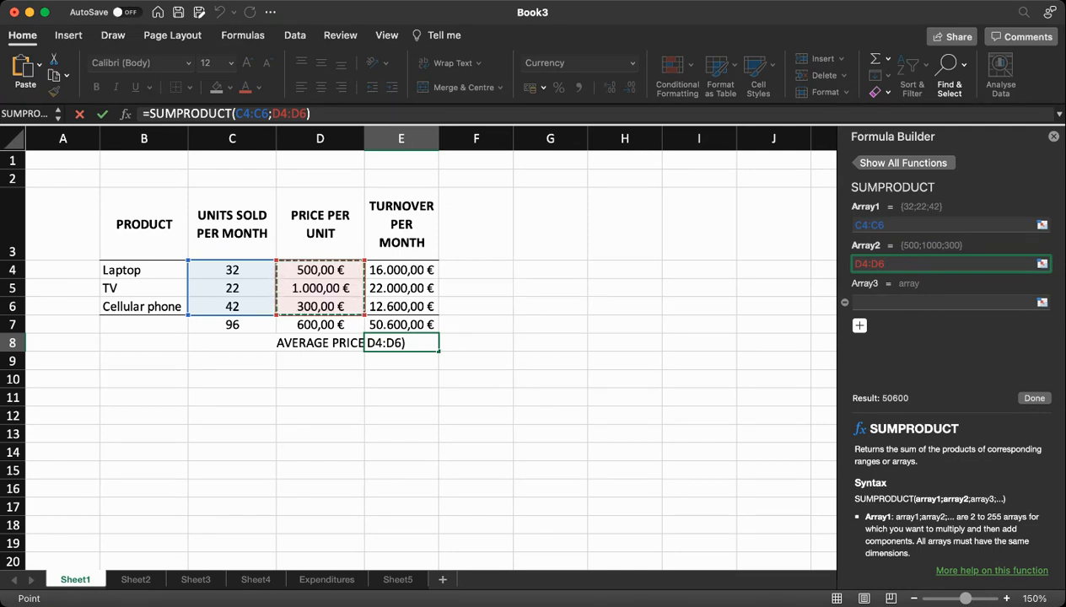
{"action": "key", "text": "Return"}
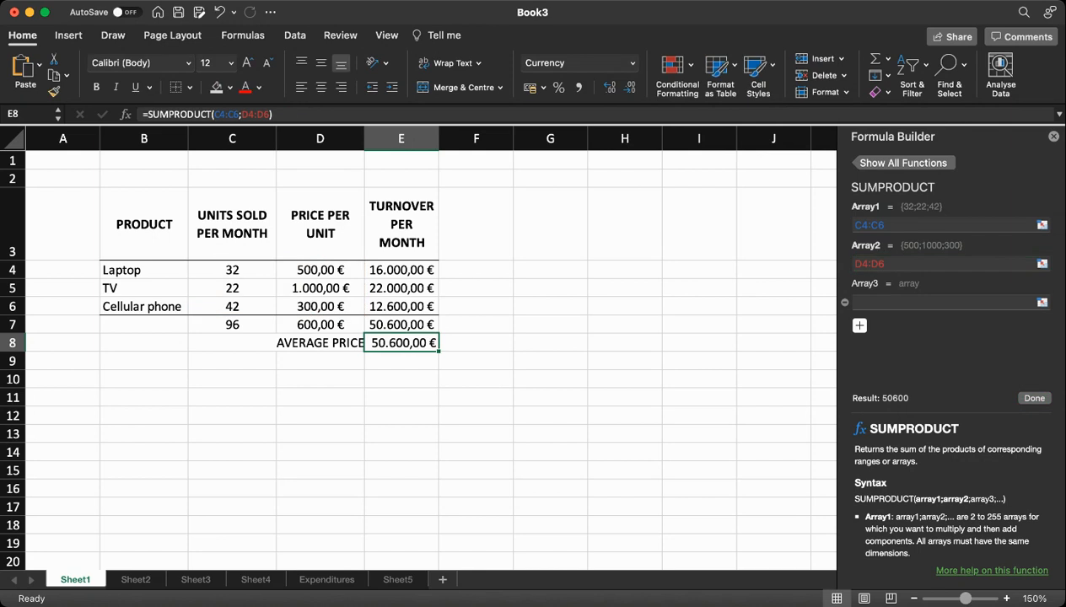
Step: Compare the formula in E8 with the turnover sum in E7 and close the Formula Builder
{"action": "left_click", "coordinate": [475, 433]}
{"action": "left_click", "coordinate": [401, 343]}
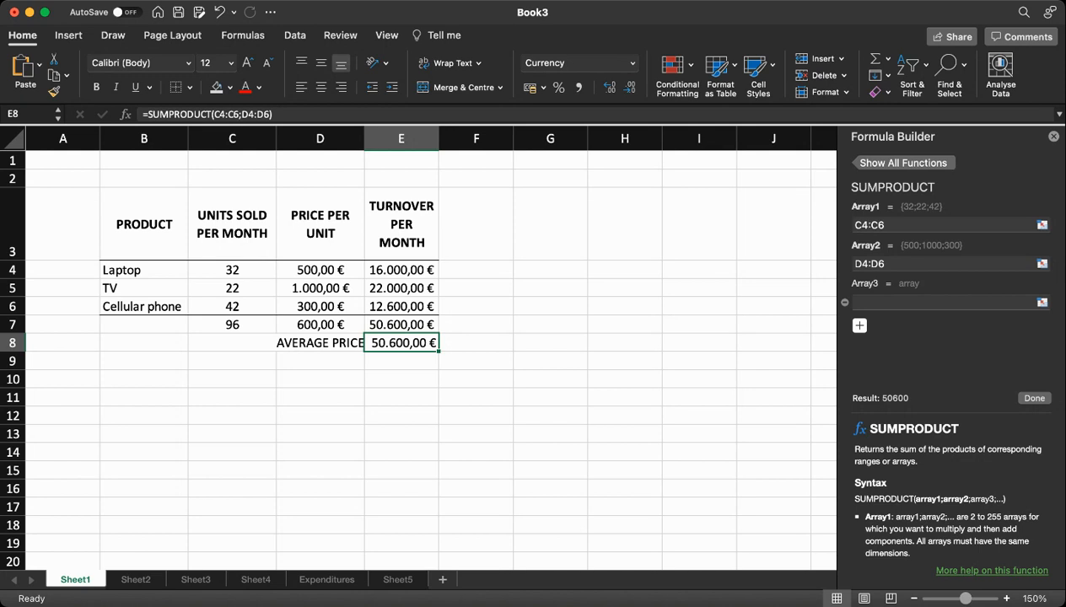
{"action": "left_click", "coordinate": [401, 325]}
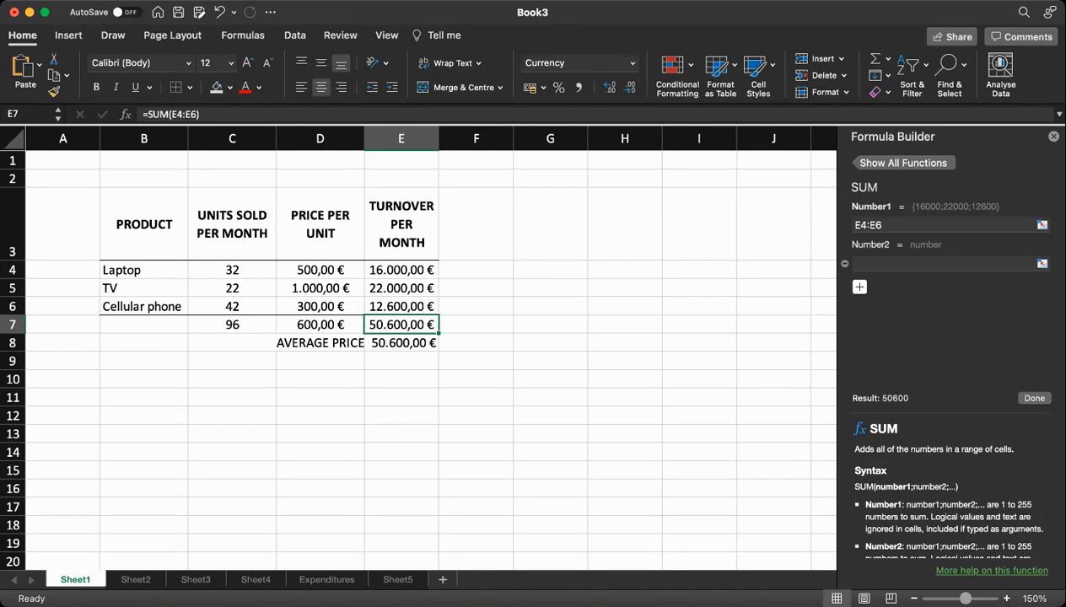
{"action": "left_click", "coordinate": [1053, 136]}
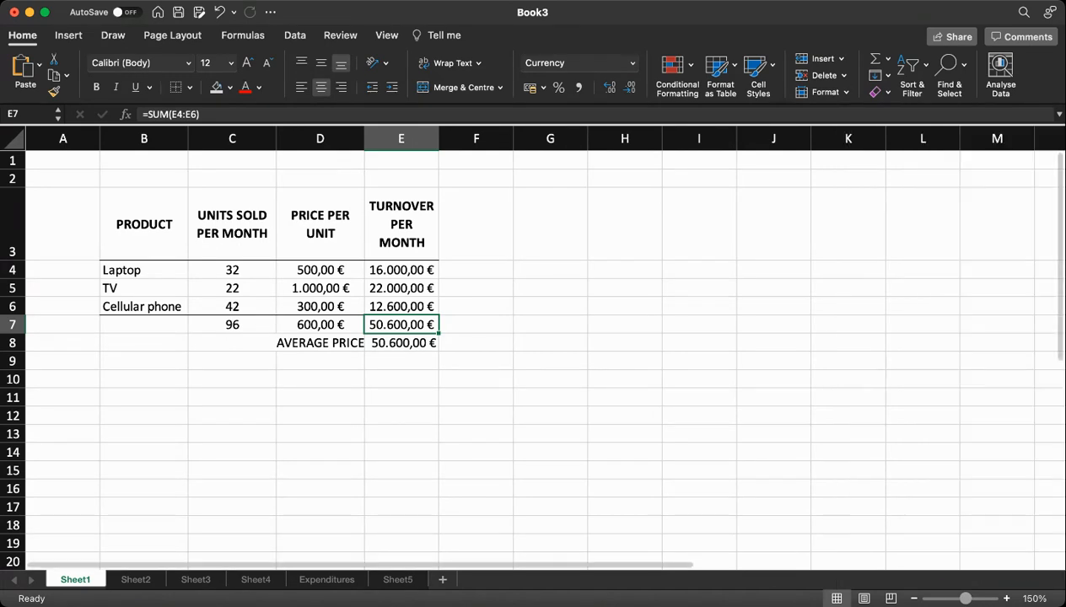
{"action": "left_click", "coordinate": [476, 452]}
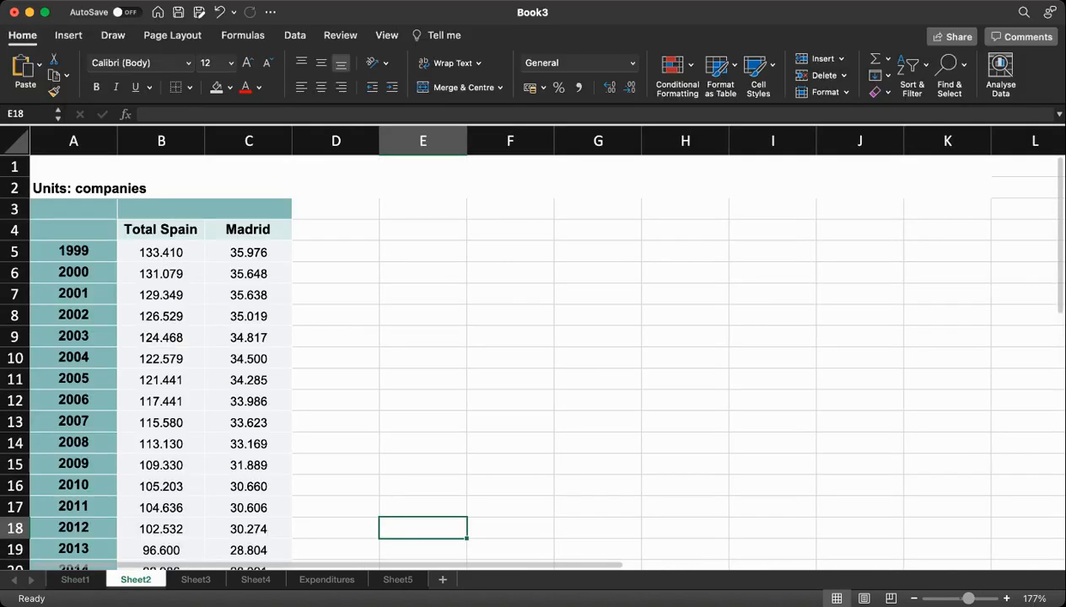
Step: Examine the yearly company figures for Total Spain and Madrid on Sheet2, from 1999 down to 2020 and the source note
{"action": "left_click", "coordinate": [335, 378]}
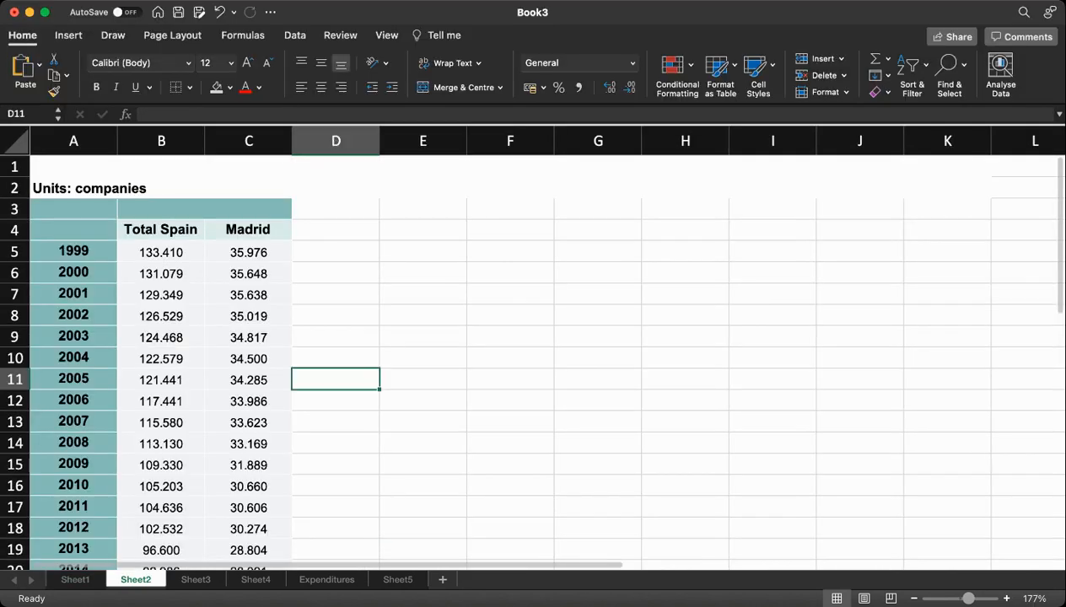
{"action": "left_click", "coordinate": [423, 337]}
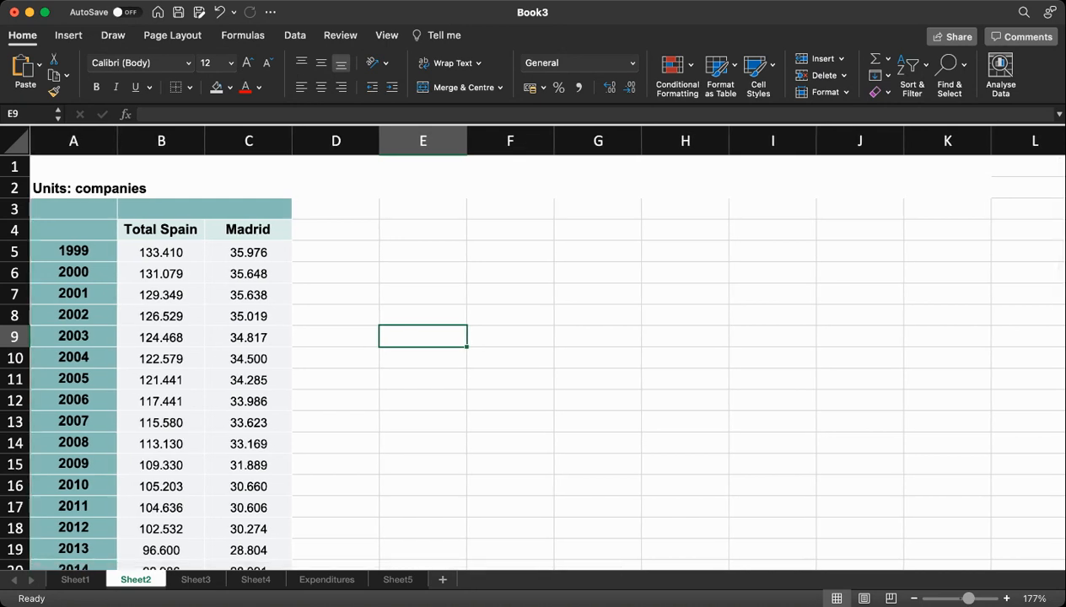
{"action": "left_click", "coordinate": [248, 230]}
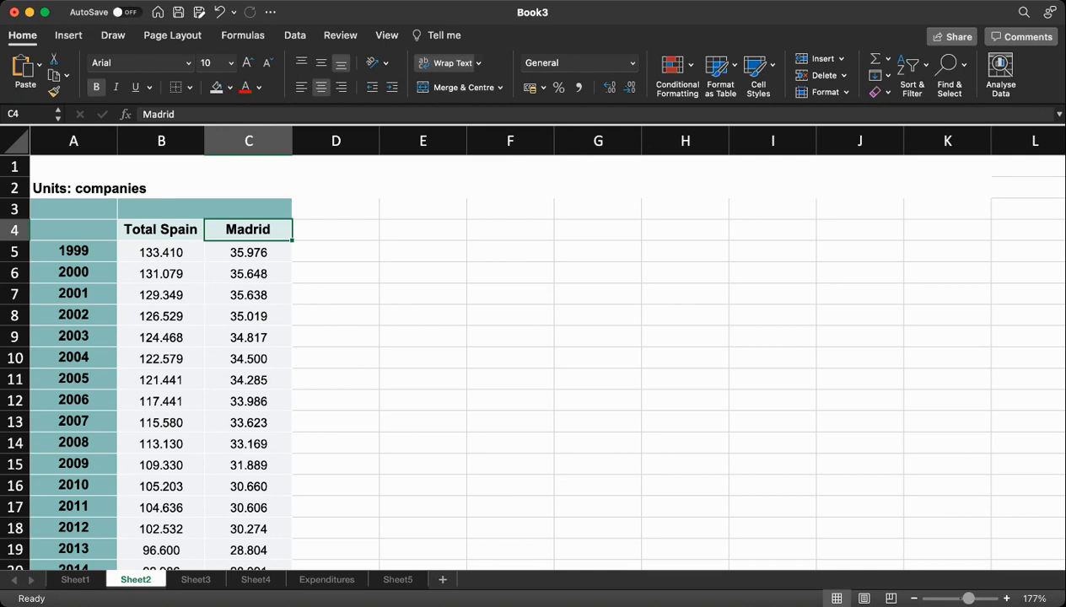
{"action": "left_click", "coordinate": [73, 251]}
{"action": "scroll", "coordinate": [539, 358], "scroll_direction": "down", "scroll_amount": 5}
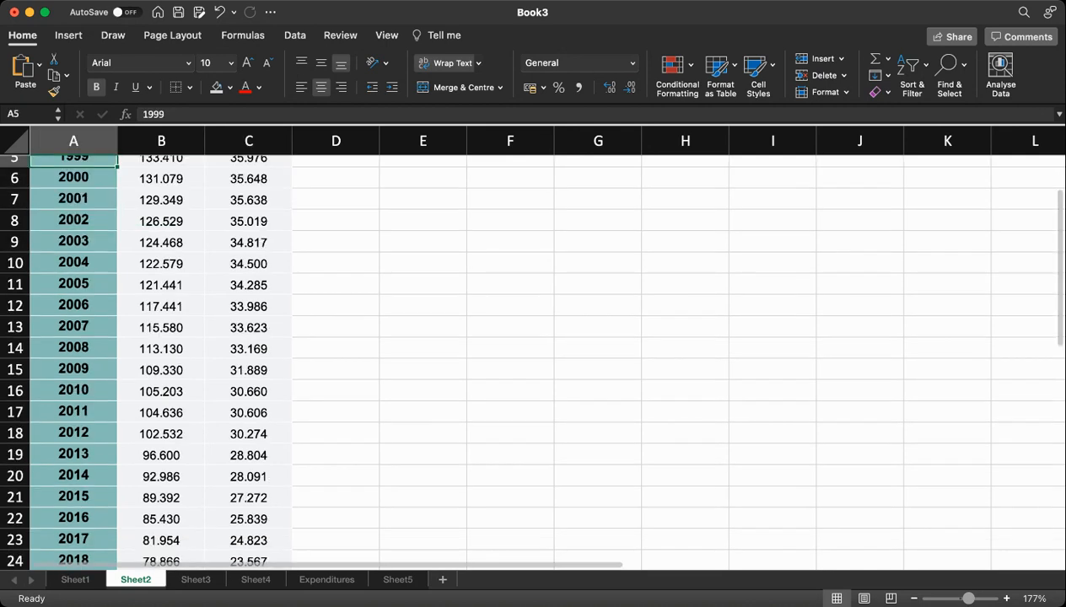
{"action": "scroll", "coordinate": [539, 359], "scroll_direction": "up", "scroll_amount": 5}
{"action": "scroll", "coordinate": [539, 344], "scroll_direction": "down", "scroll_amount": 5}
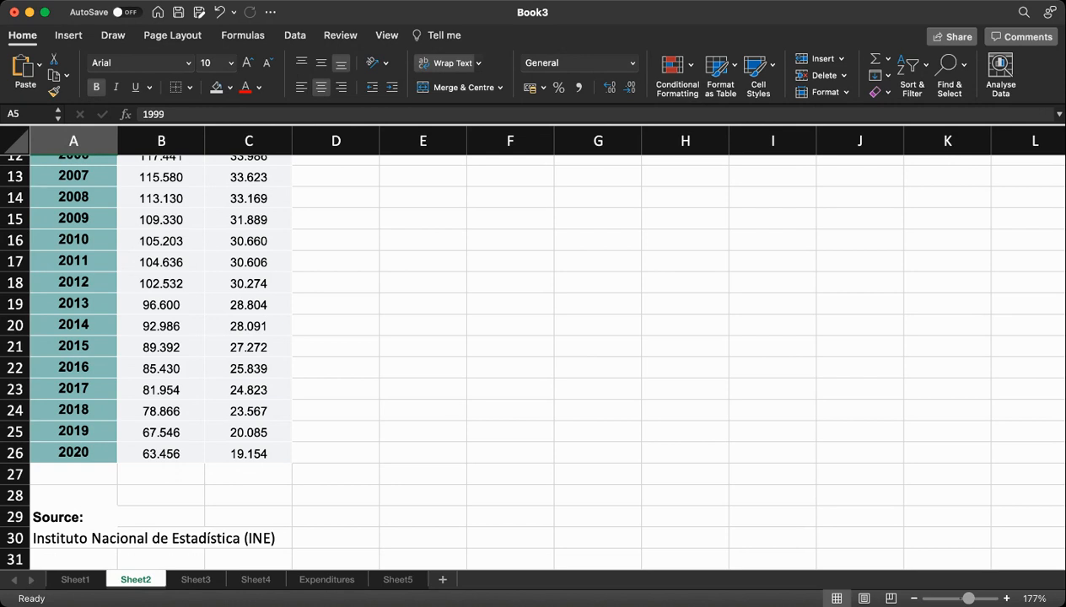
{"action": "scroll", "coordinate": [540, 354], "scroll_direction": "up", "scroll_amount": 5}
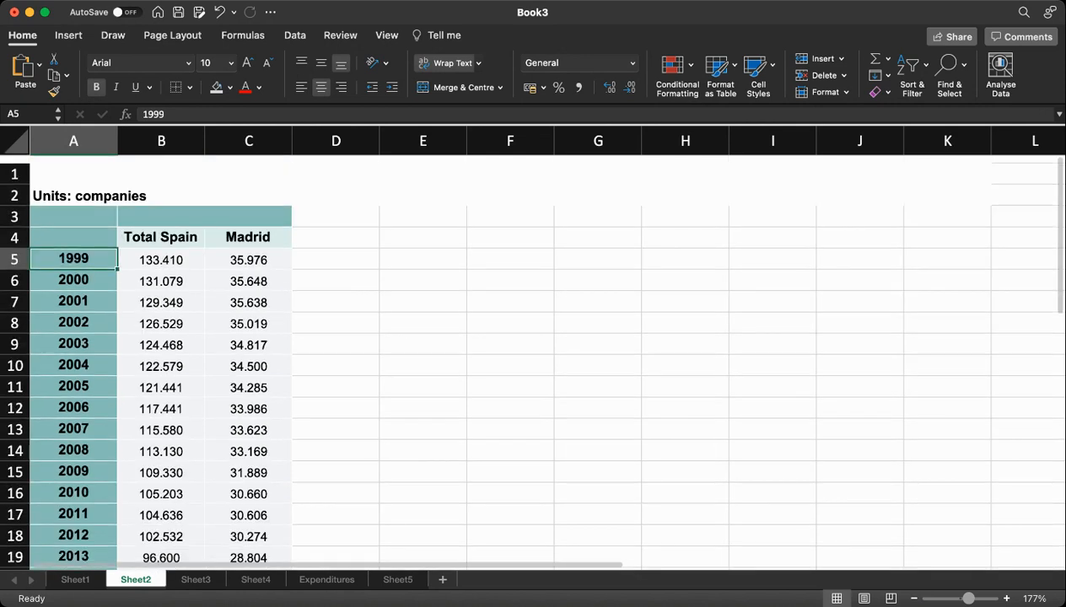
{"action": "left_click", "coordinate": [423, 315]}
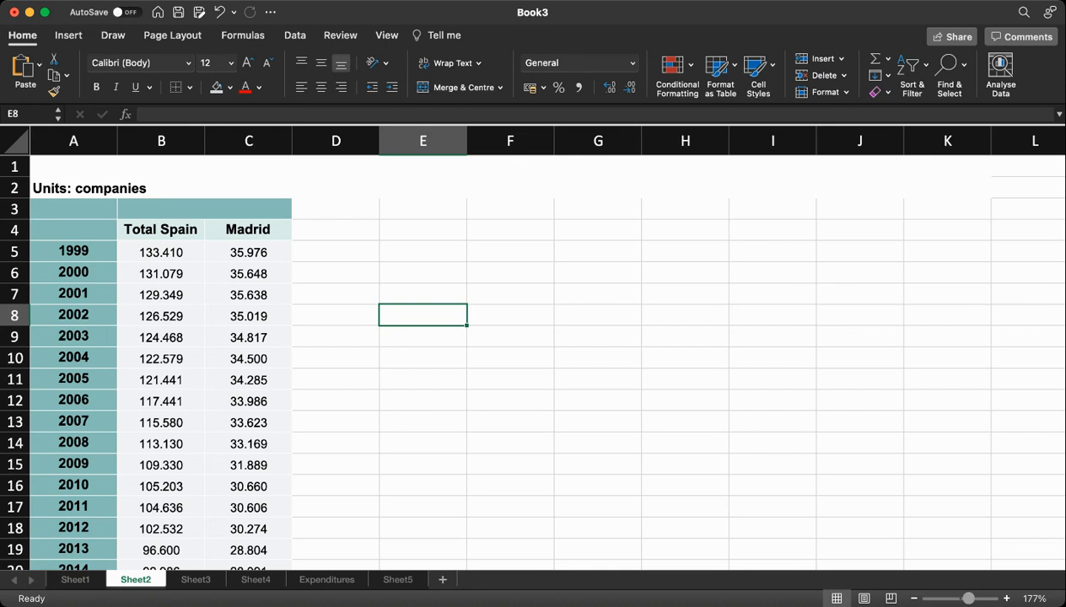
Step: Insert a line chart without markers of the Total Spain figures for 1999 to 2020 from range A4:B26
{"action": "left_click", "coordinate": [74, 230]}
{"action": "left_click_drag", "start_coordinate": [73, 230], "coordinate": [161, 472]}
{"action": "scroll", "coordinate": [526, 358], "scroll_direction": "up", "scroll_amount": 5}
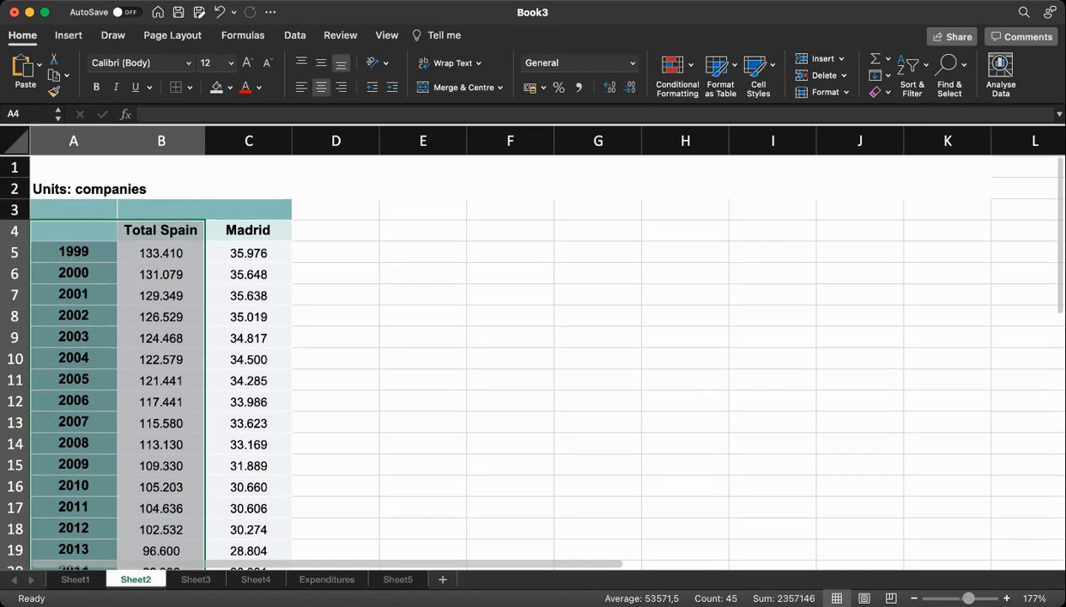
{"action": "scroll", "coordinate": [526, 358], "scroll_direction": "down", "scroll_amount": 5}
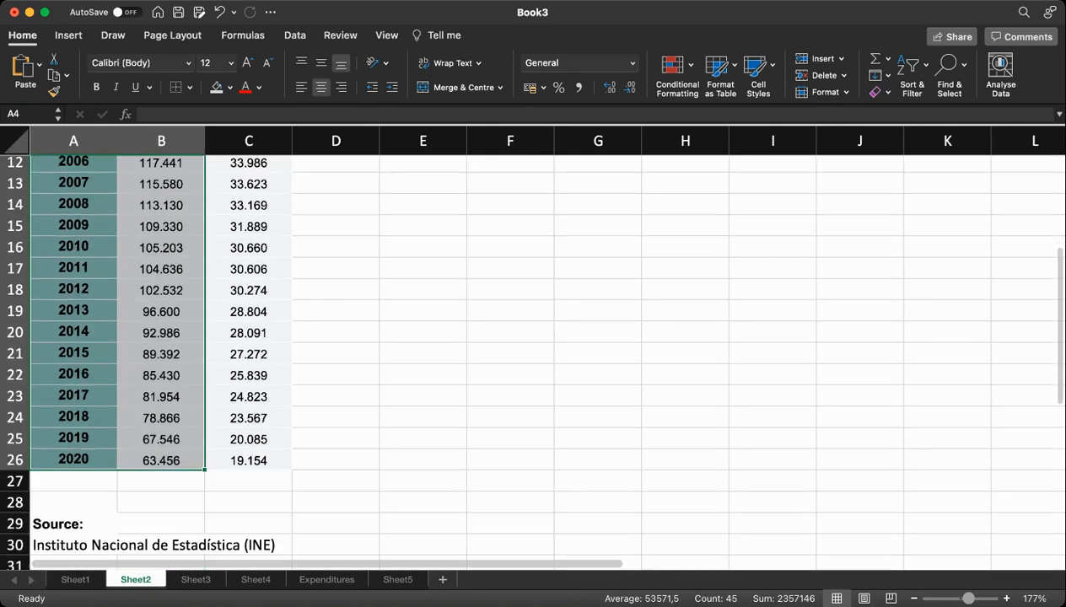
{"action": "scroll", "coordinate": [526, 359], "scroll_direction": "up", "scroll_amount": 5}
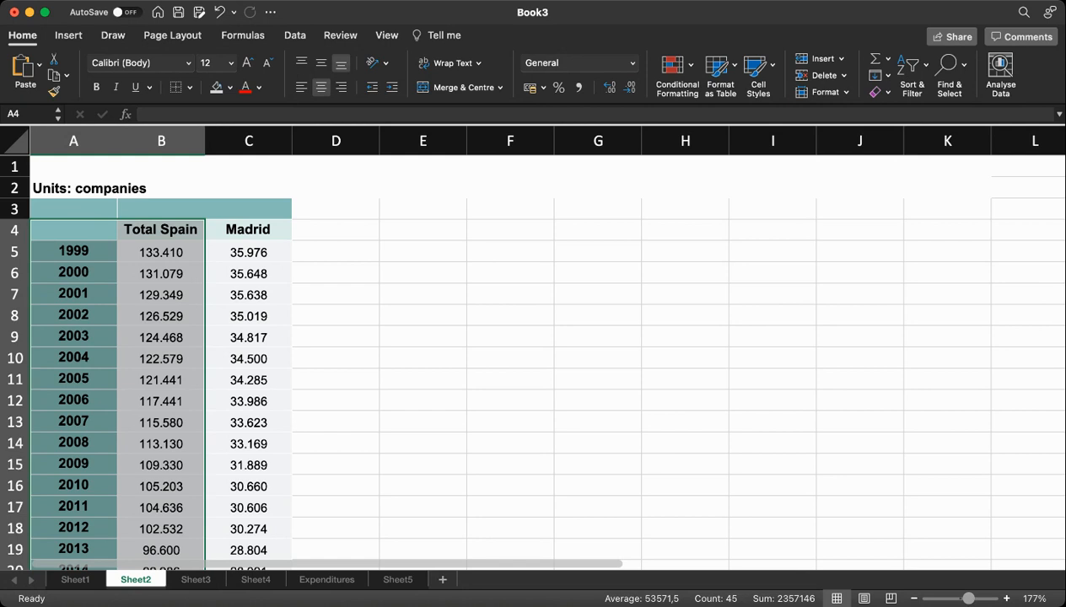
{"action": "left_click", "coordinate": [78, 41]}
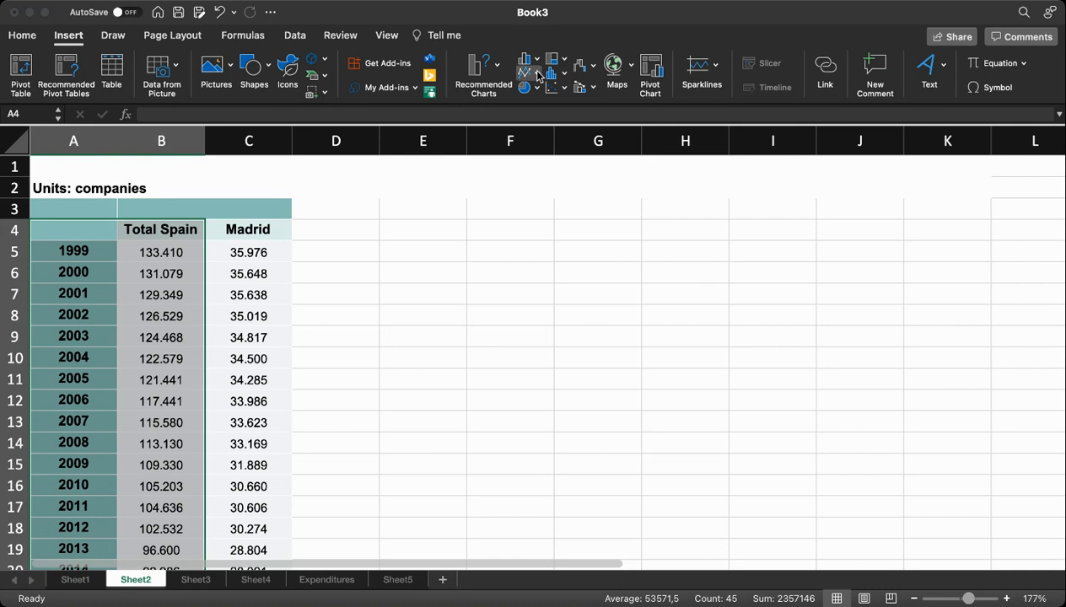
{"action": "left_click", "coordinate": [537, 74]}
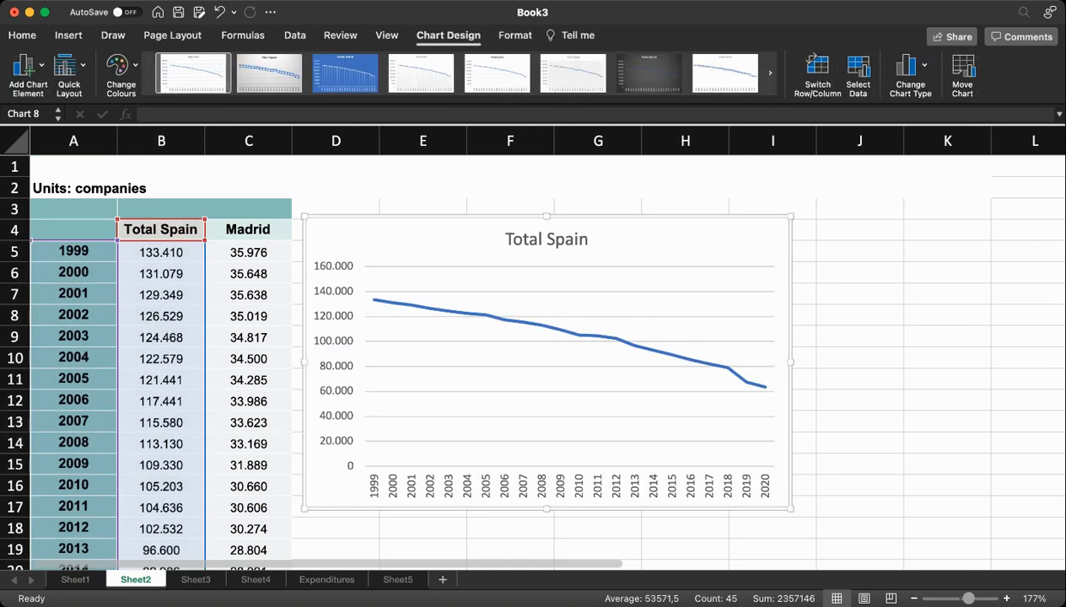
Step: Compare the Total Spain line chart with its highlighted source data down to the last year
{"action": "scroll", "coordinate": [526, 358], "scroll_direction": "down", "scroll_amount": 1}
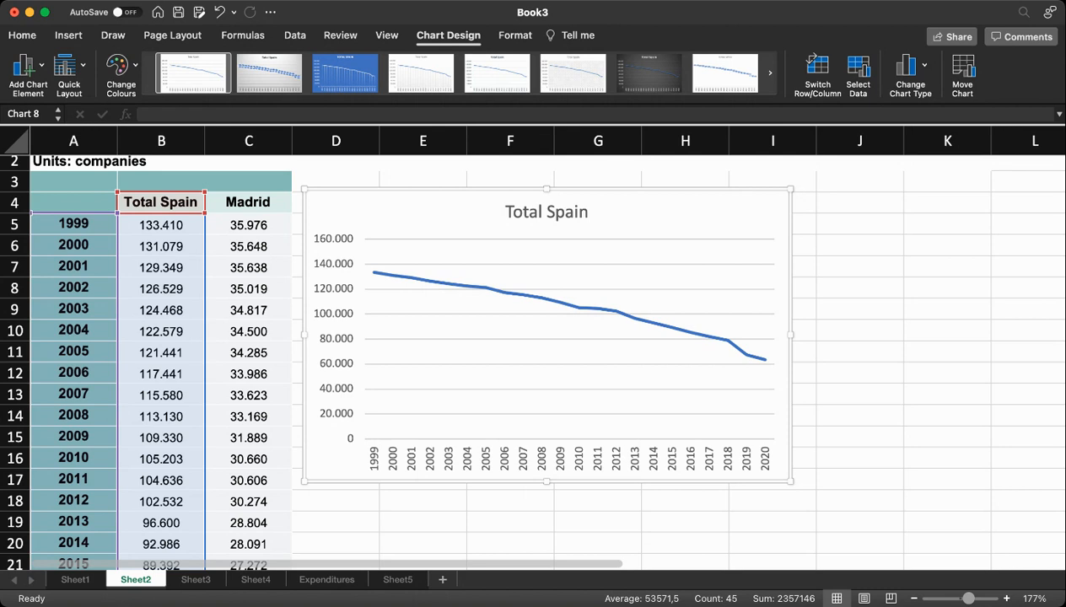
{"action": "scroll", "coordinate": [540, 346], "scroll_direction": "down", "scroll_amount": 10}
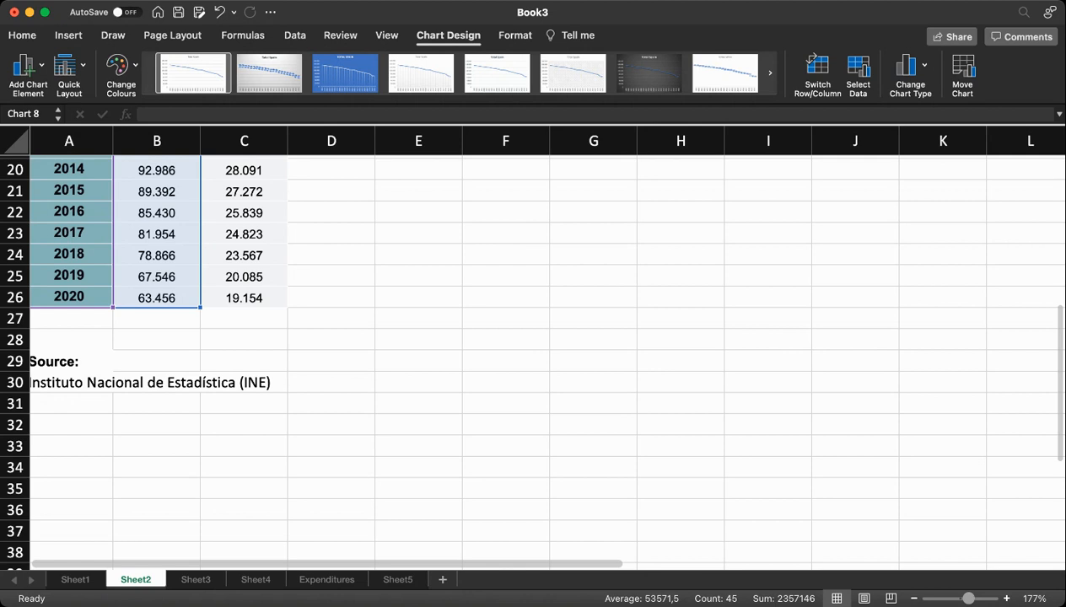
{"action": "scroll", "coordinate": [540, 345], "scroll_direction": "up", "scroll_amount": 10}
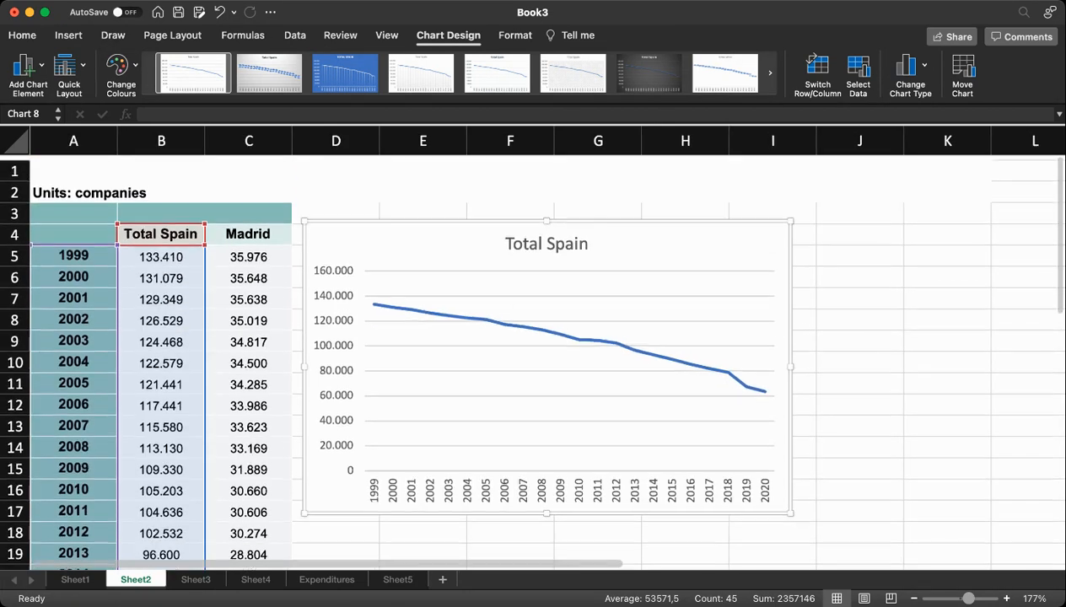
{"action": "scroll", "coordinate": [539, 345], "scroll_direction": "down", "scroll_amount": 10}
{"action": "scroll", "coordinate": [539, 346], "scroll_direction": "up", "scroll_amount": 10}
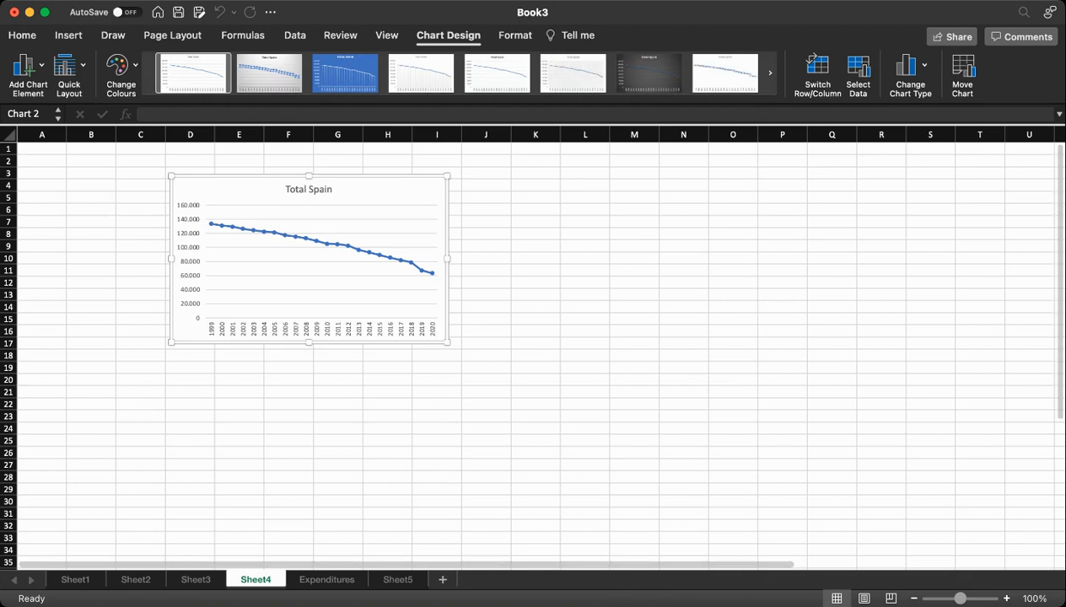
Step: Enlarge the Total Spain line chart on Sheet4 to about cell N28, deselect it, and return to cell E5 on Sheet2
{"action": "left_click_drag", "start_coordinate": [447, 343], "coordinate": [693, 477]}
{"action": "left_click", "coordinate": [781, 379]}
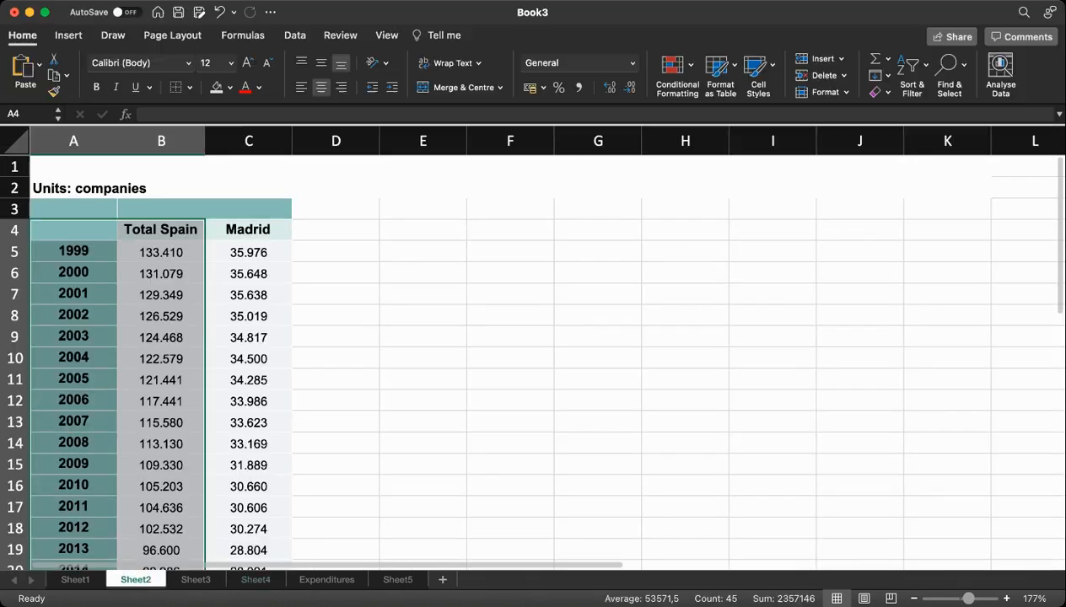
{"action": "left_click", "coordinate": [422, 251]}
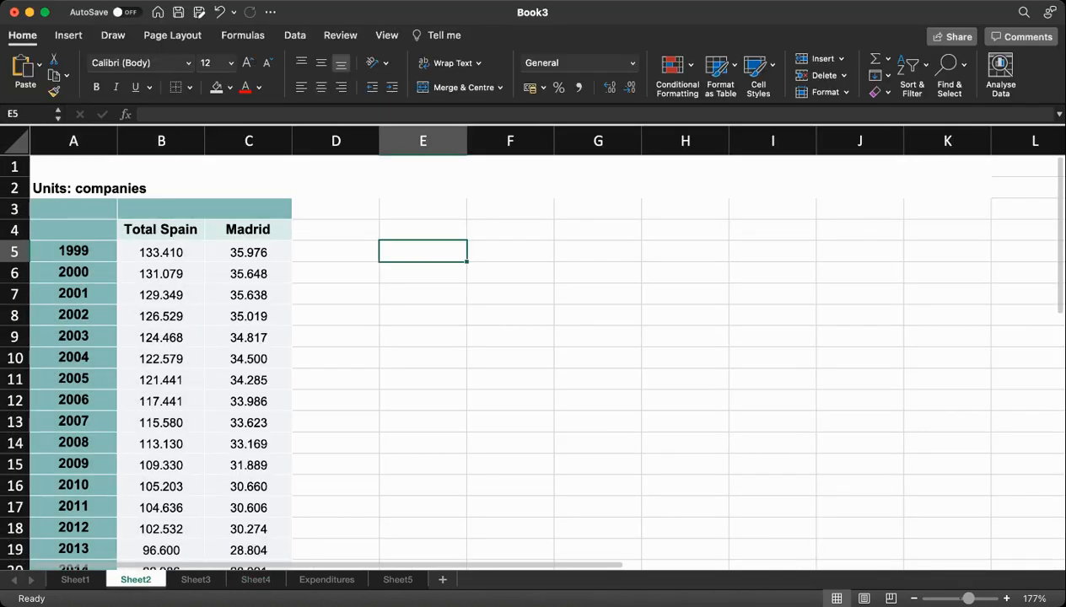